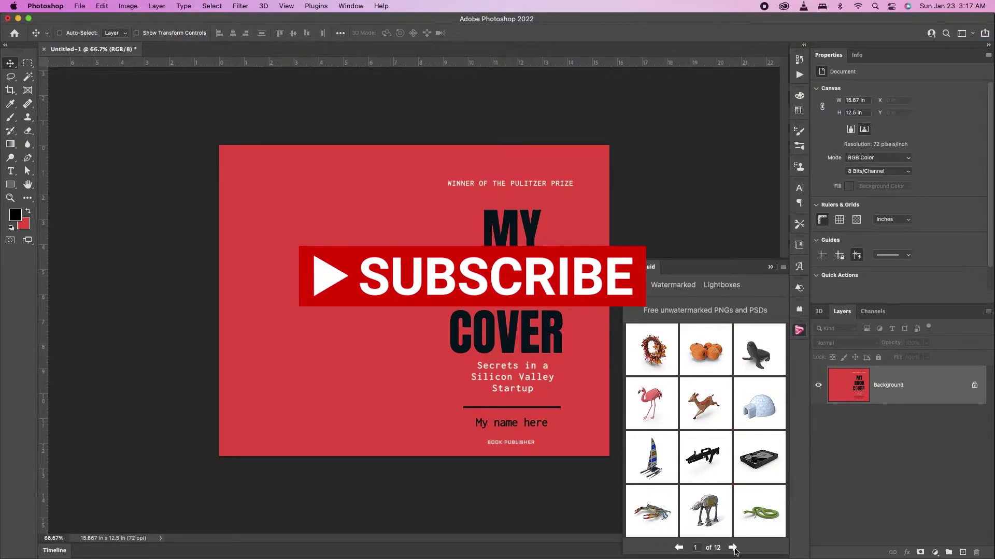
- Close the PixelSquid panel and show the Window menu's legacy extensions list with PSDcovers
{"action": "left_click", "coordinate": [770, 267]}
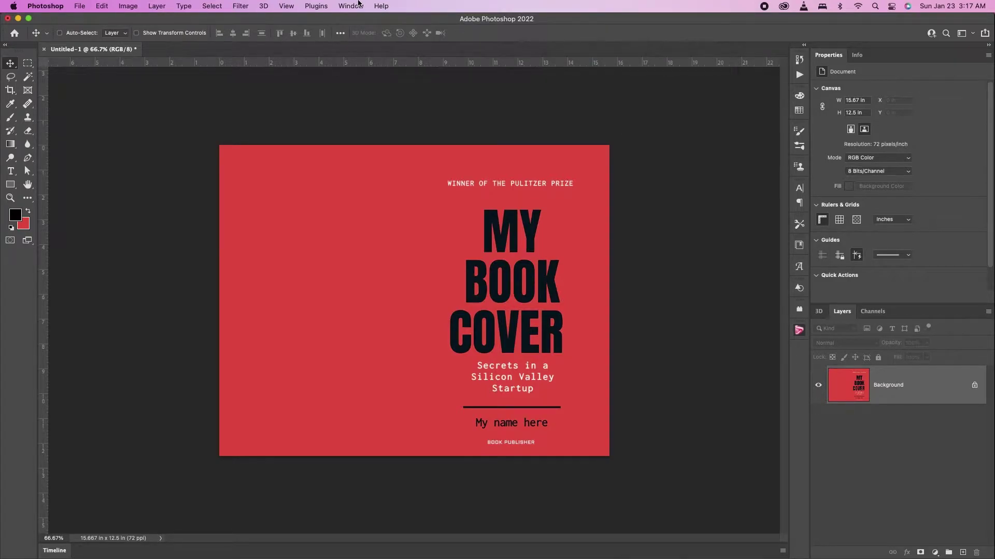
{"action": "left_click", "coordinate": [351, 5]}
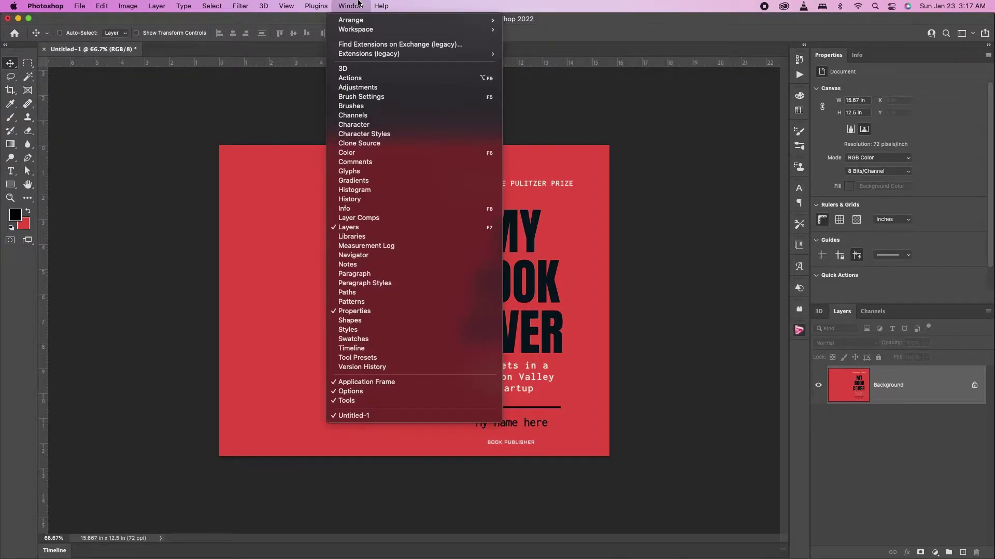
{"action": "mouse_move", "coordinate": [370, 54]}
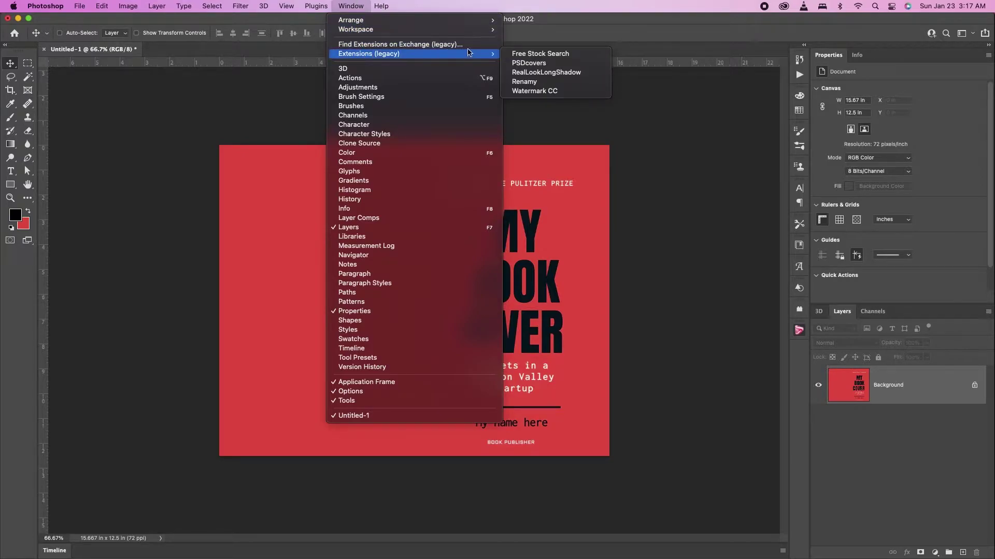
- Search all Creative Cloud plugins for 'PSDCover' and install PSDCovers 2.0
{"action": "left_click", "coordinate": [528, 63]}
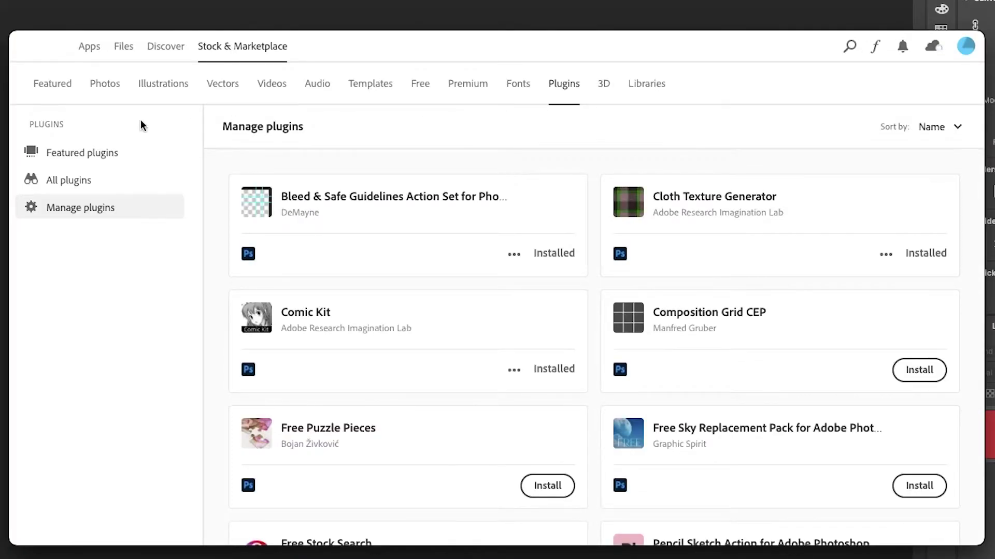
{"action": "left_click", "coordinate": [66, 182]}
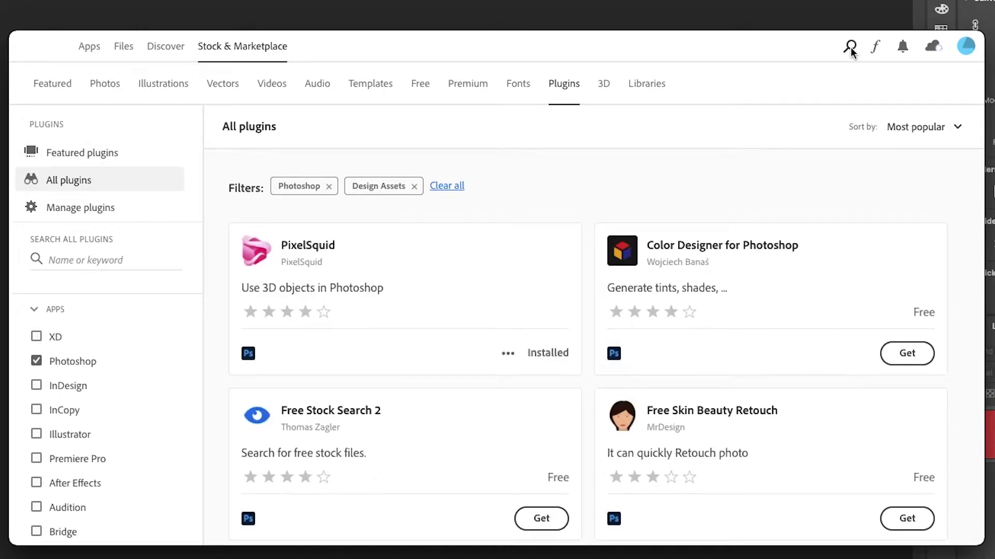
{"action": "left_click", "coordinate": [119, 259]}
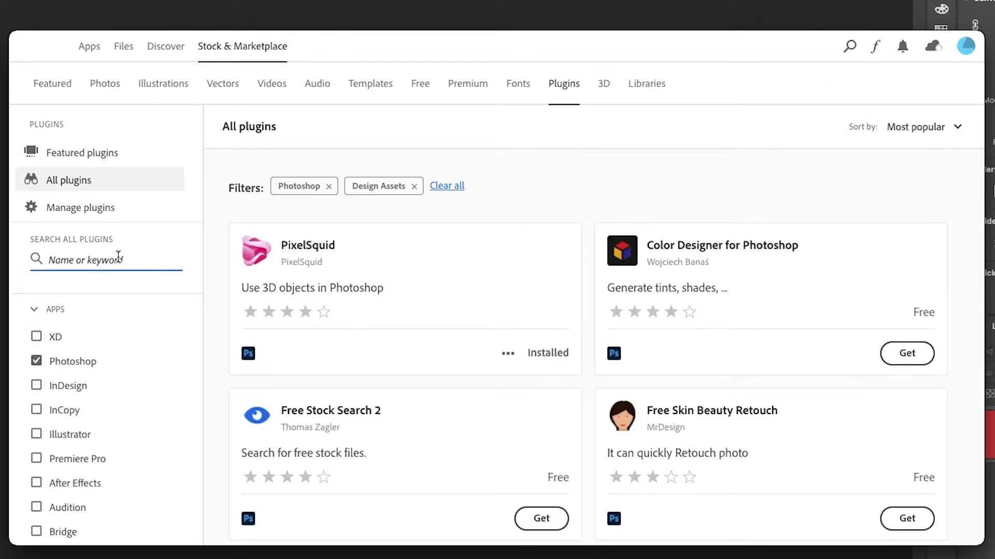
{"action": "type", "text": "PSD "}
{"action": "type", "text": "ver"}
{"action": "key", "text": "Return"}
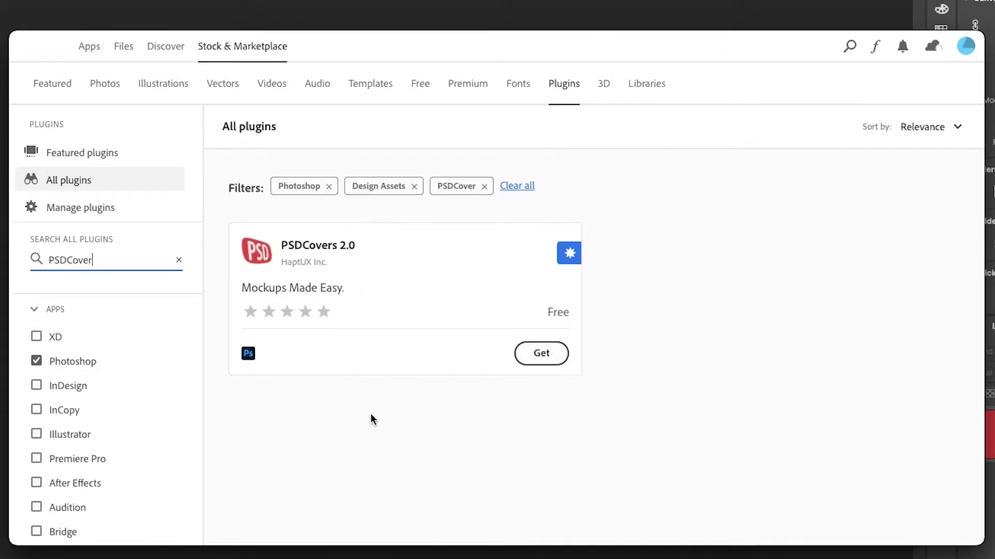
{"action": "left_click", "coordinate": [542, 358]}
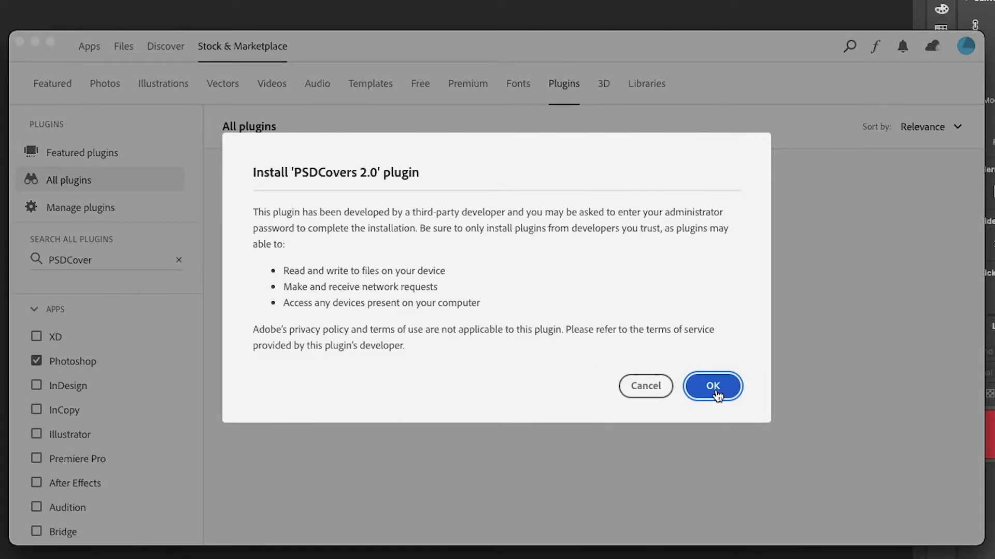
{"action": "left_click", "coordinate": [713, 387]}
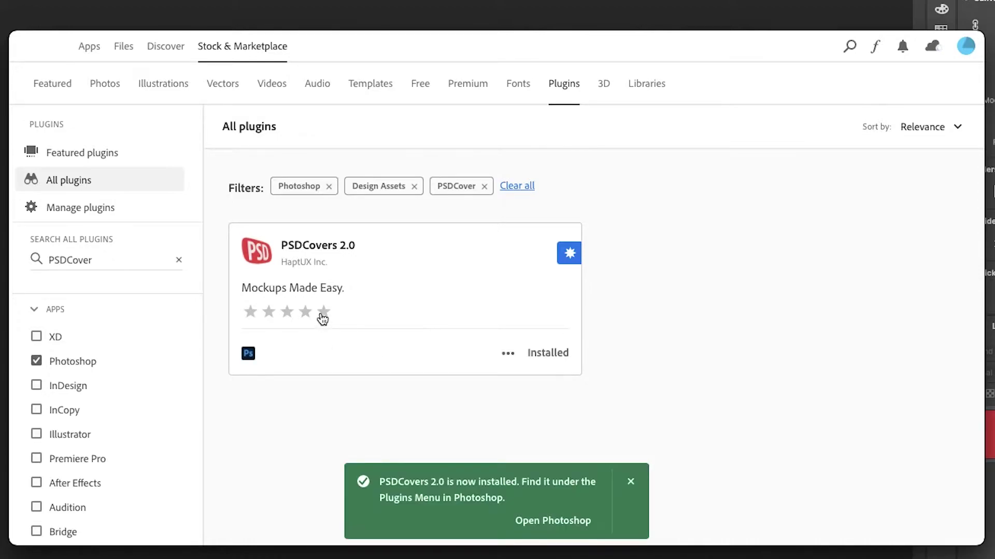
{"action": "left_click", "coordinate": [541, 528]}
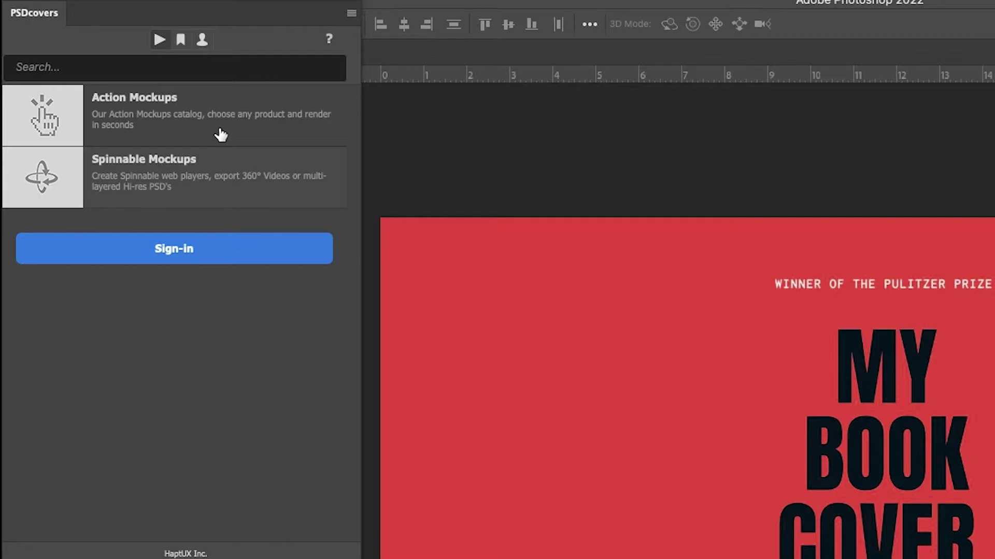
- Filter the Action Mockups catalog to free items and open PAPERBACK020's details
{"action": "left_click", "coordinate": [220, 134]}
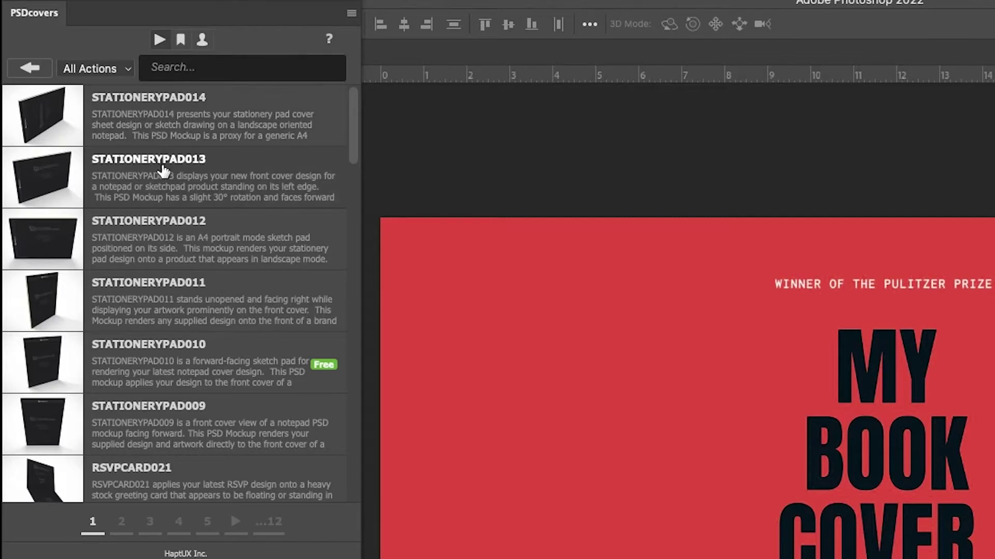
{"action": "scroll", "coordinate": [181, 271], "scroll_direction": "down", "scroll_amount": 1}
{"action": "scroll", "coordinate": [181, 270], "scroll_direction": "down", "scroll_amount": 1}
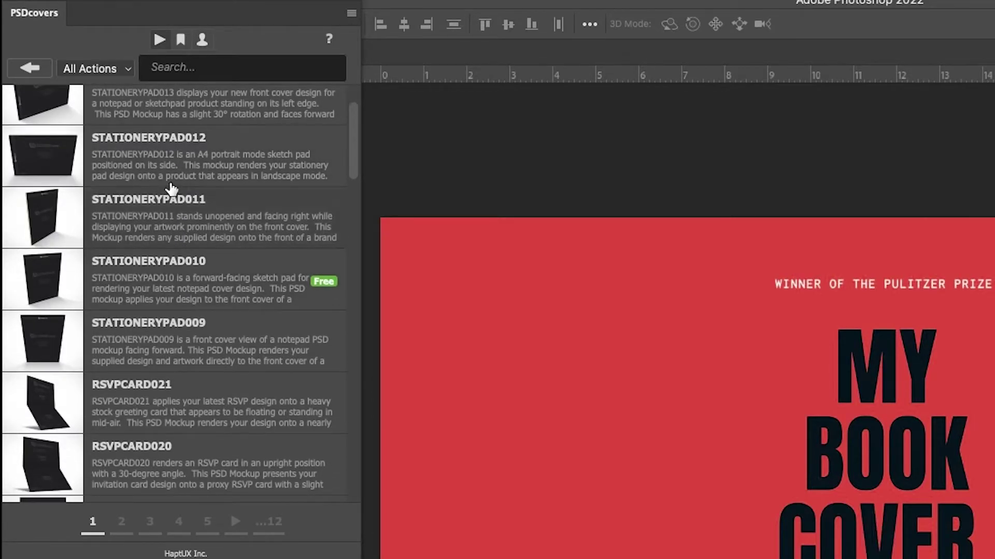
{"action": "left_click", "coordinate": [96, 68]}
{"action": "type", "text": "free"}
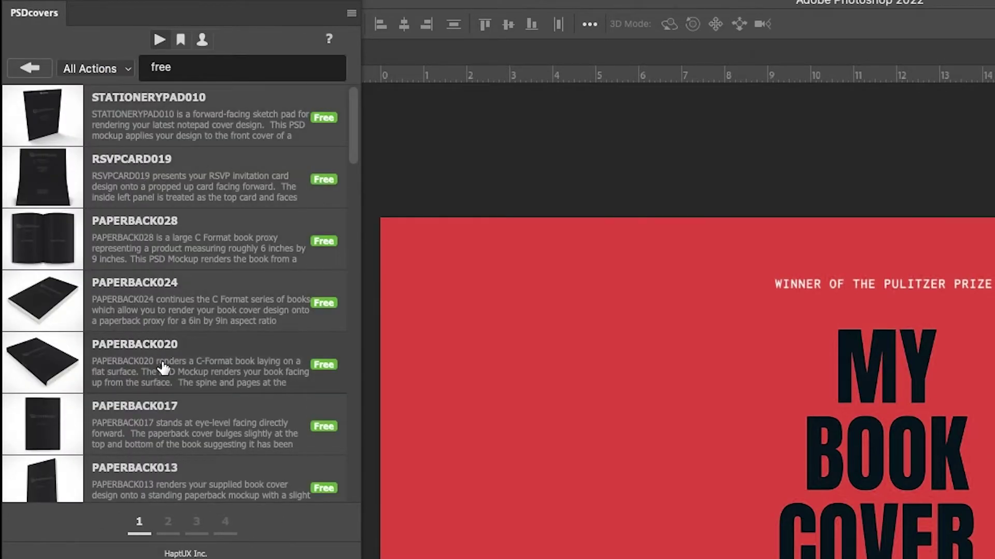
{"action": "left_click", "coordinate": [183, 359]}
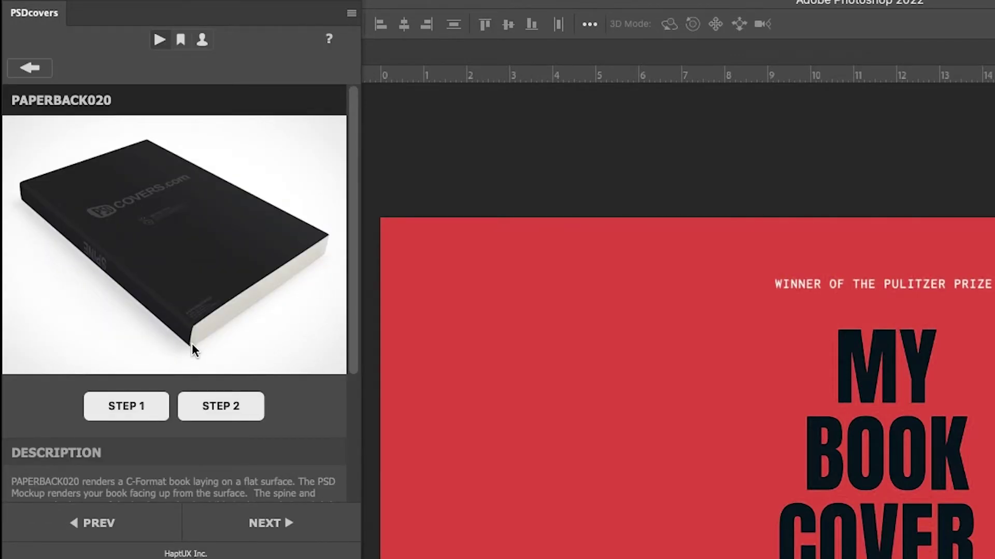
{"action": "scroll", "coordinate": [99, 309], "scroll_direction": "down", "scroll_amount": 3}
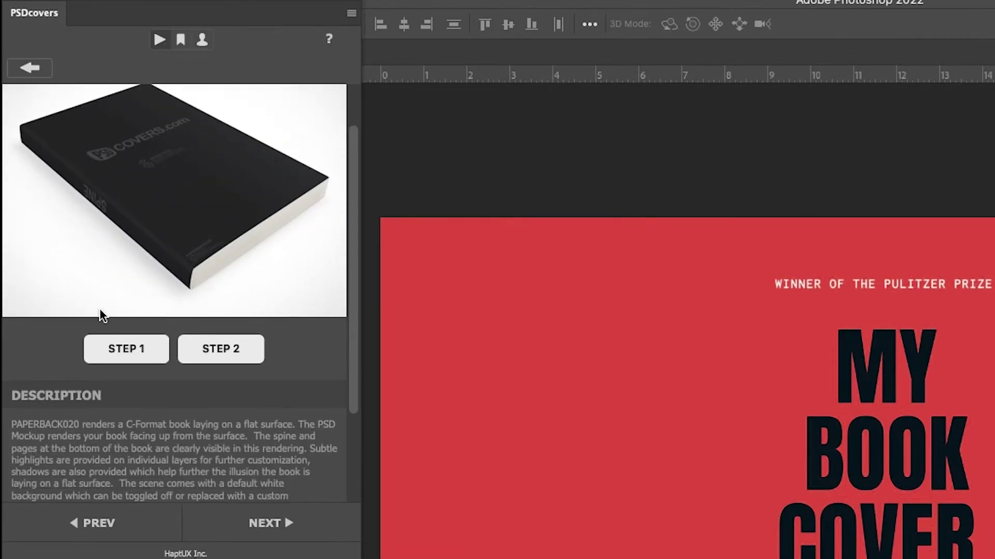
{"action": "scroll", "coordinate": [100, 309], "scroll_direction": "down", "scroll_amount": 1}
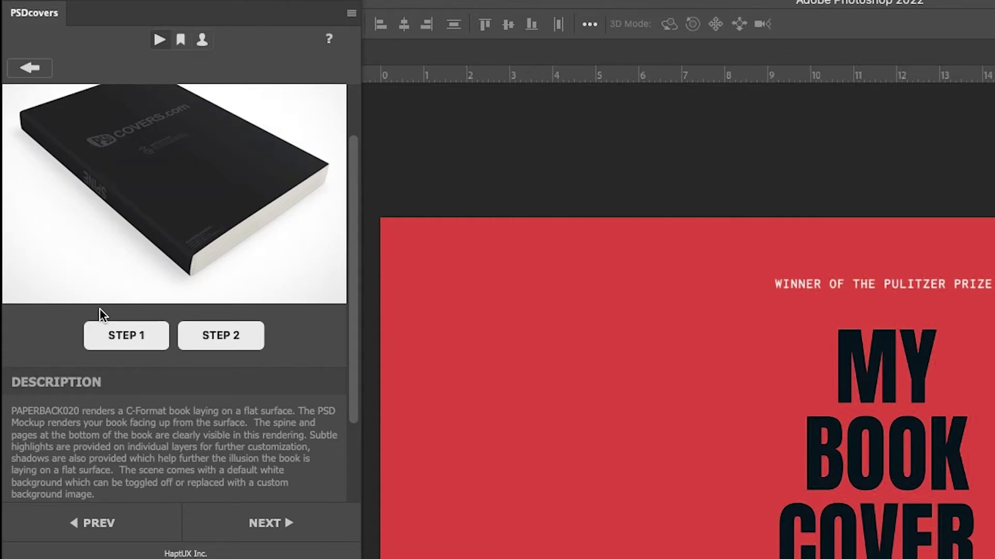
{"action": "scroll", "coordinate": [99, 309], "scroll_direction": "down", "scroll_amount": 4}
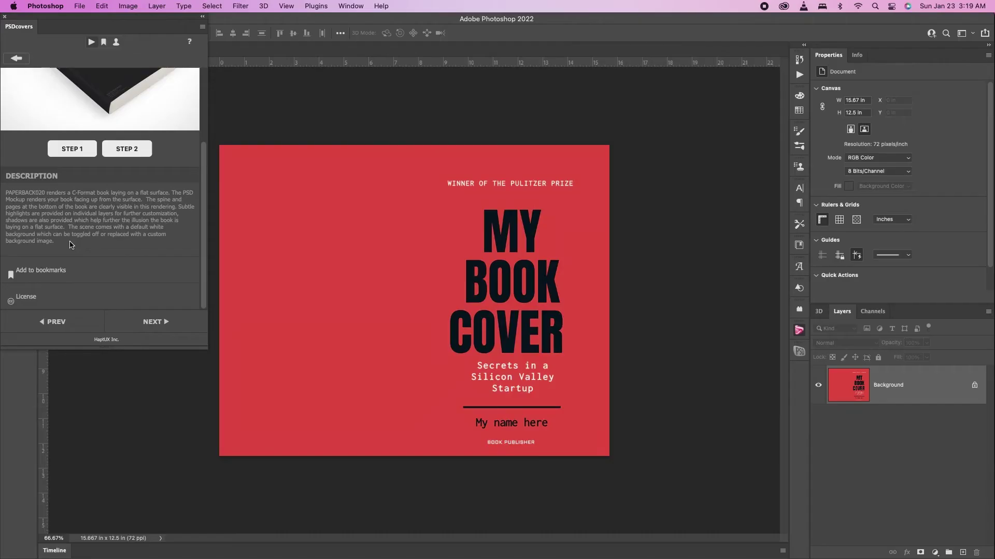
- Run PAPERBACK020's STEP 1 to generate the blank cover-and-spine template
{"action": "left_click", "coordinate": [72, 148]}
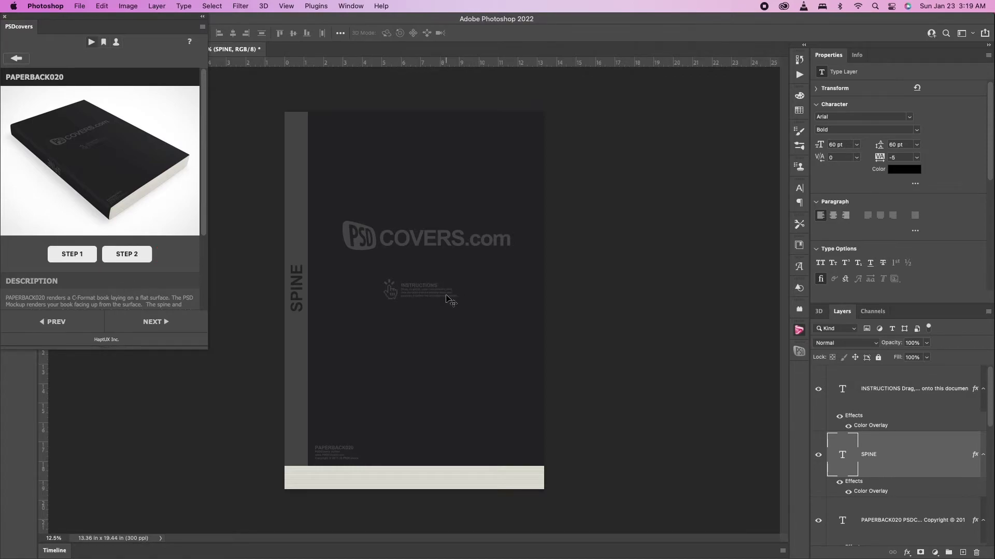
{"action": "scroll", "coordinate": [449, 299], "scroll_direction": "up", "scroll_amount": 2}
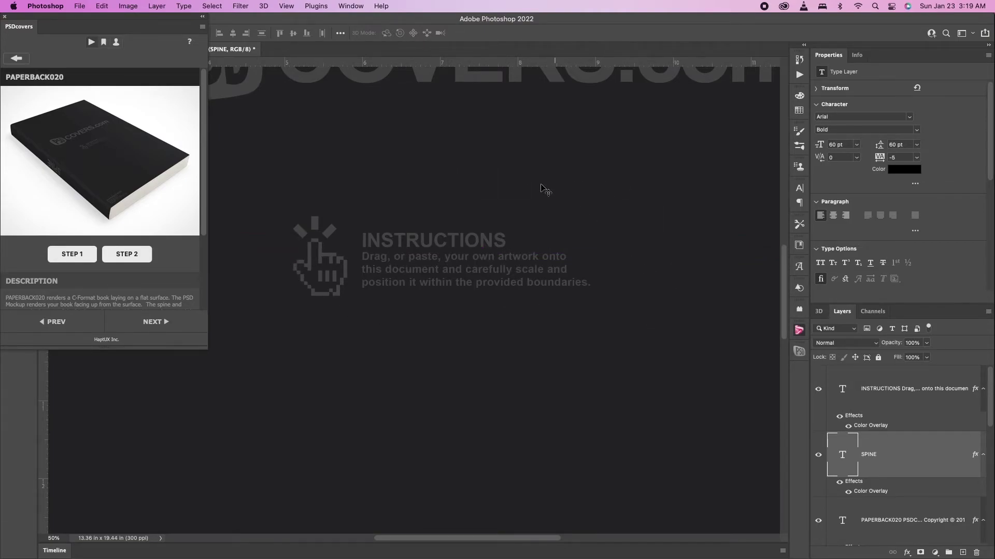
- Zoom out to the full PAPERBACK020 template and drag the PSDcovers panel aside
{"action": "key", "text": "z"}
{"action": "mouse_move", "coordinate": [544, 211]}
{"action": "left_mouse_down"}
{"action": "mouse_move", "coordinate": [502, 197]}
{"action": "mouse_move", "coordinate": [462, 247]}
{"action": "left_mouse_up"}
{"action": "key", "text": "v"}
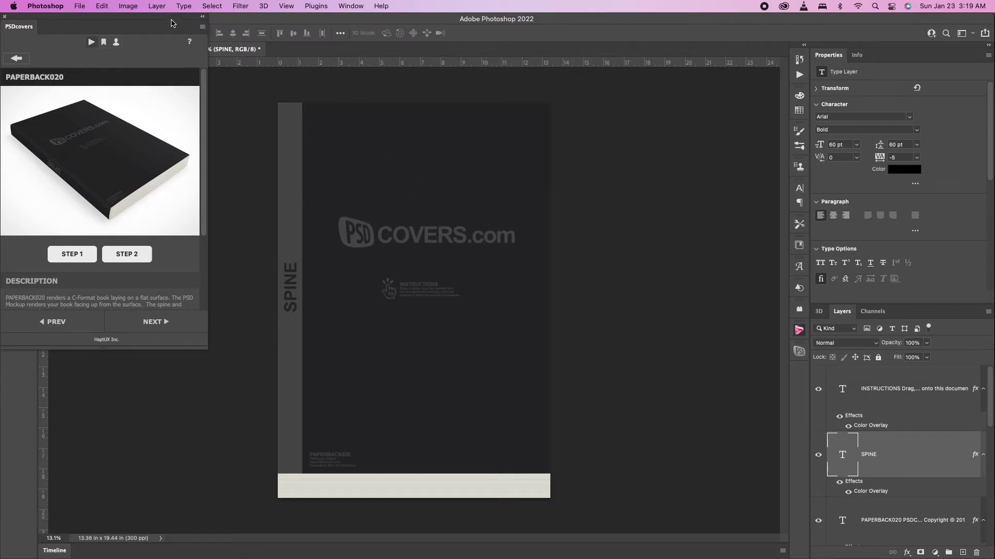
{"action": "left_click_drag", "start_coordinate": [171, 18], "coordinate": [219, 75]}
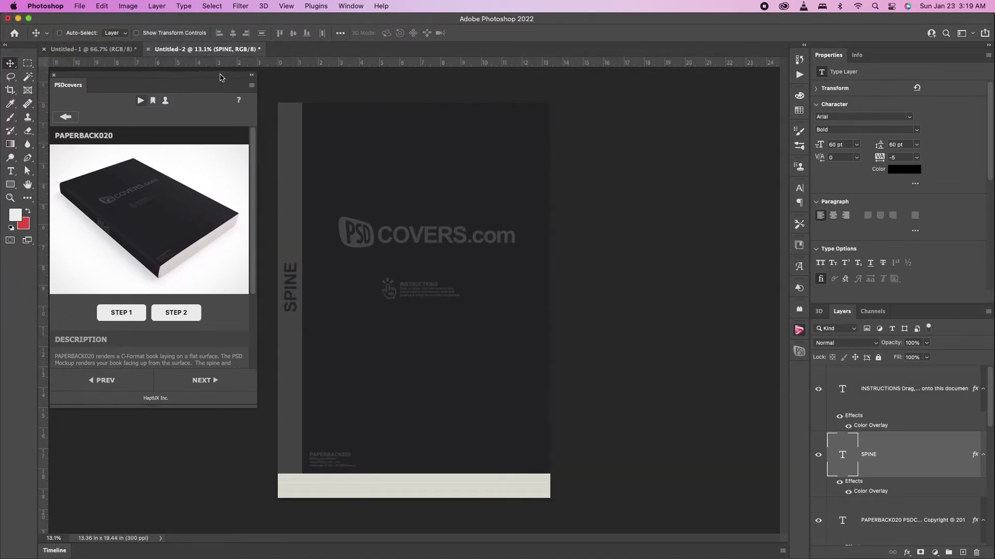
- Paste the red MY BOOK COVER design into the Untitled-2 template as a new layer
{"action": "left_click", "coordinate": [93, 49]}
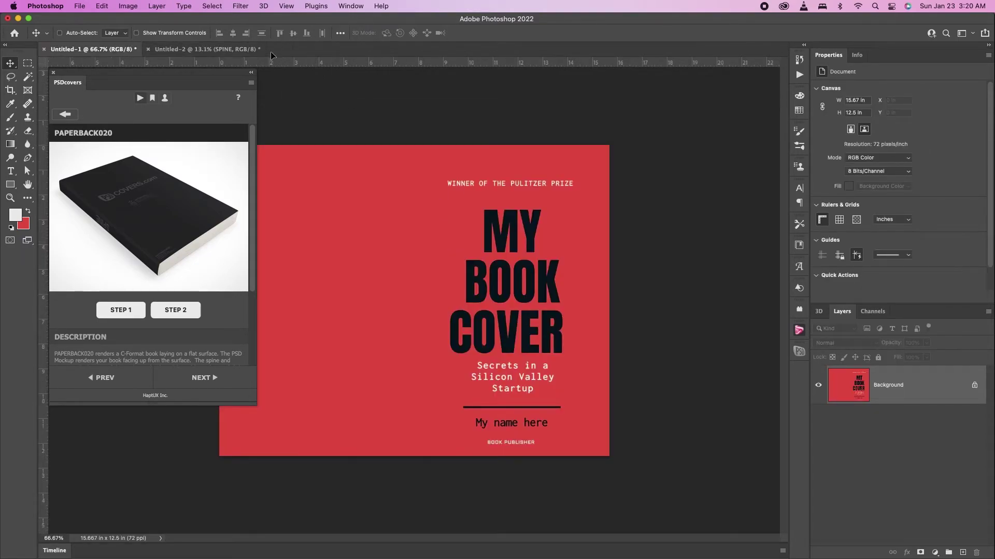
{"action": "left_click", "coordinate": [256, 50]}
{"action": "key", "text": "super+v"}
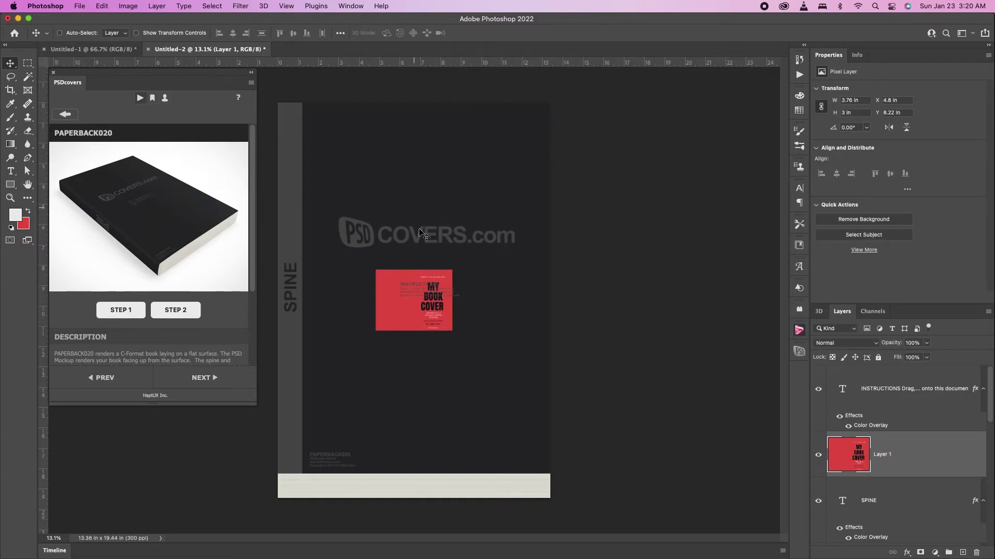
- Free-transform the pasted cover to fill the front cover area beside the spine
{"action": "key", "text": "super+t"}
{"action": "left_click_drag", "start_coordinate": [453, 301], "coordinate": [550, 301]}
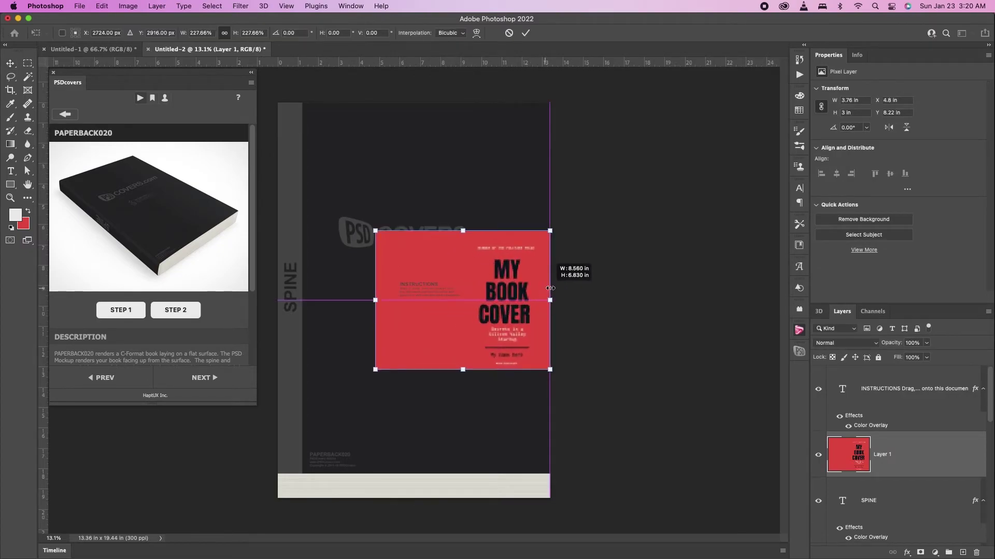
{"action": "left_click_drag", "start_coordinate": [375, 300], "coordinate": [251, 296]}
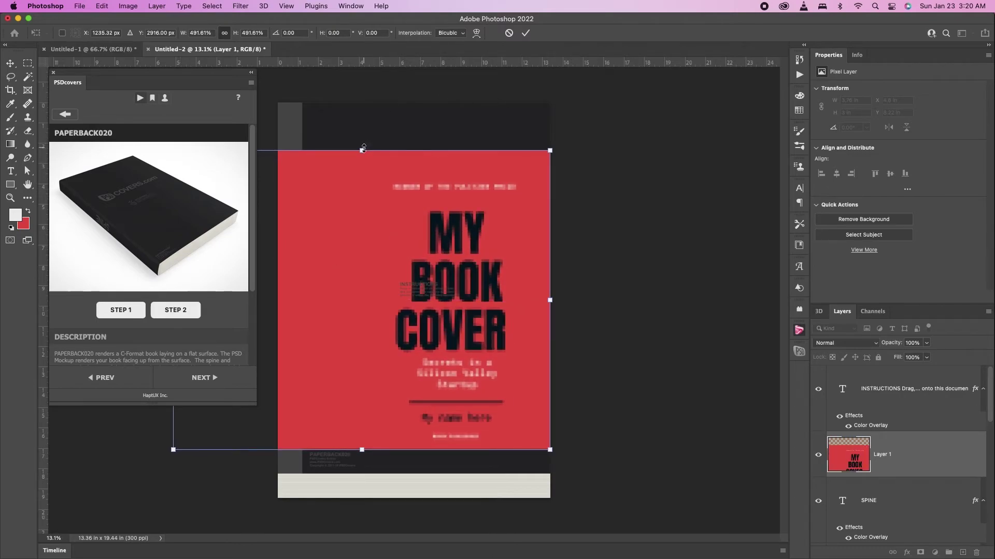
{"action": "left_click_drag", "start_coordinate": [362, 150], "coordinate": [362, 102]}
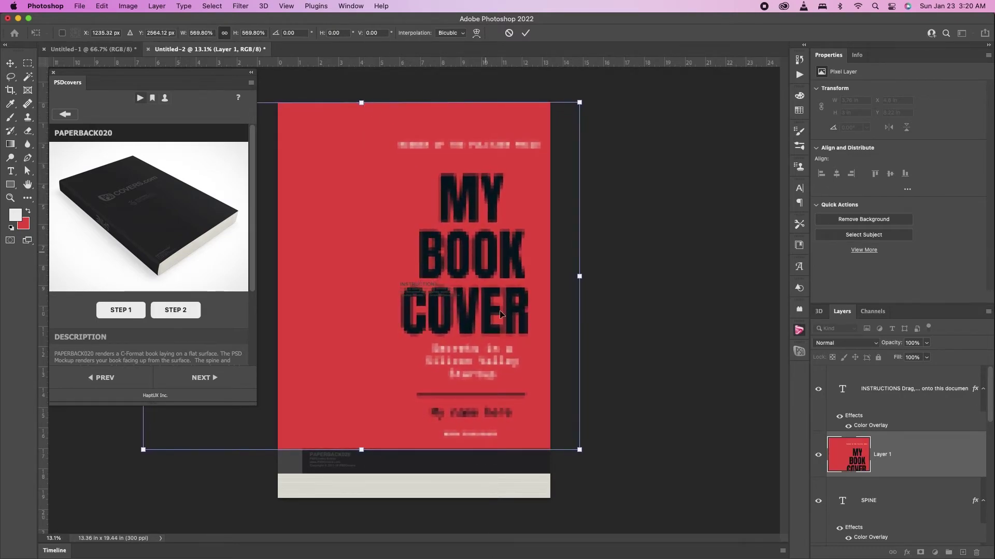
{"action": "left_click_drag", "start_coordinate": [362, 449], "coordinate": [364, 472]}
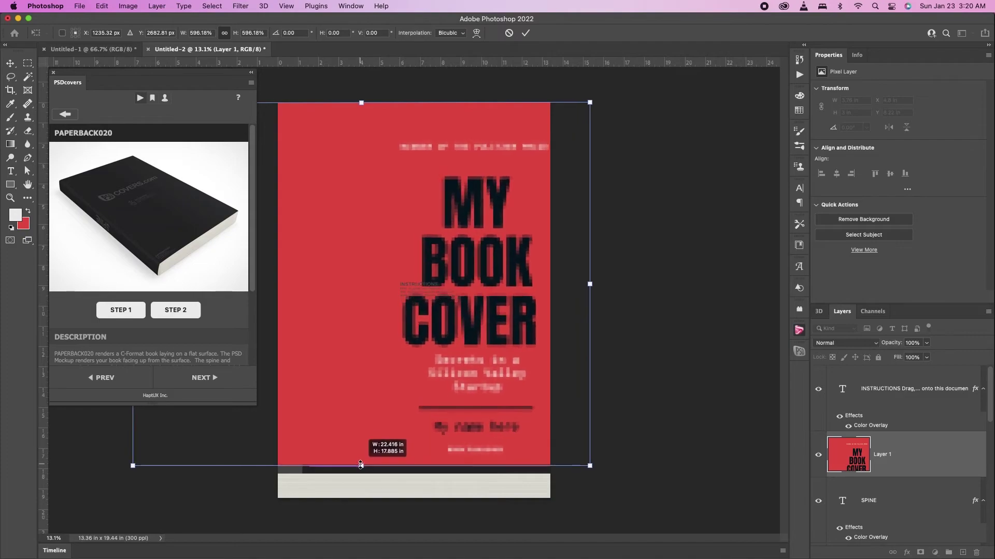
{"action": "left_click_drag", "start_coordinate": [451, 425], "coordinate": [406, 425]}
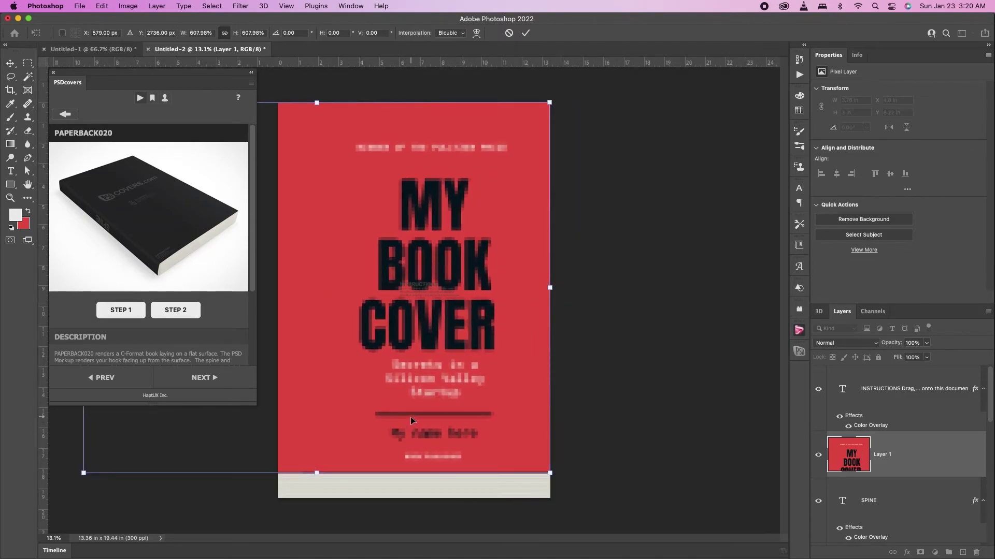
{"action": "key", "text": "Return"}
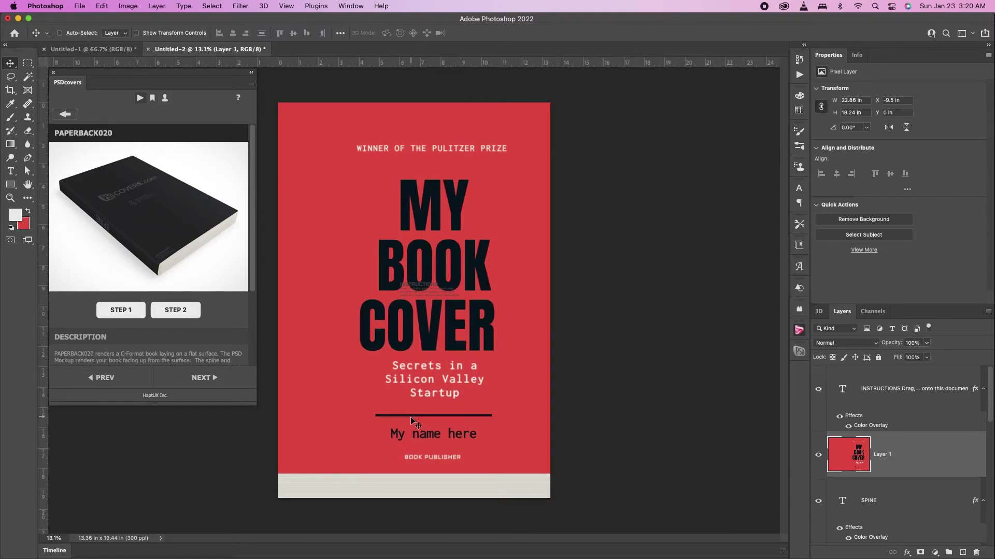
{"action": "scroll", "coordinate": [415, 422], "scroll_direction": "up", "scroll_amount": 1}
{"action": "scroll", "coordinate": [910, 435], "scroll_direction": "down", "scroll_amount": 3}
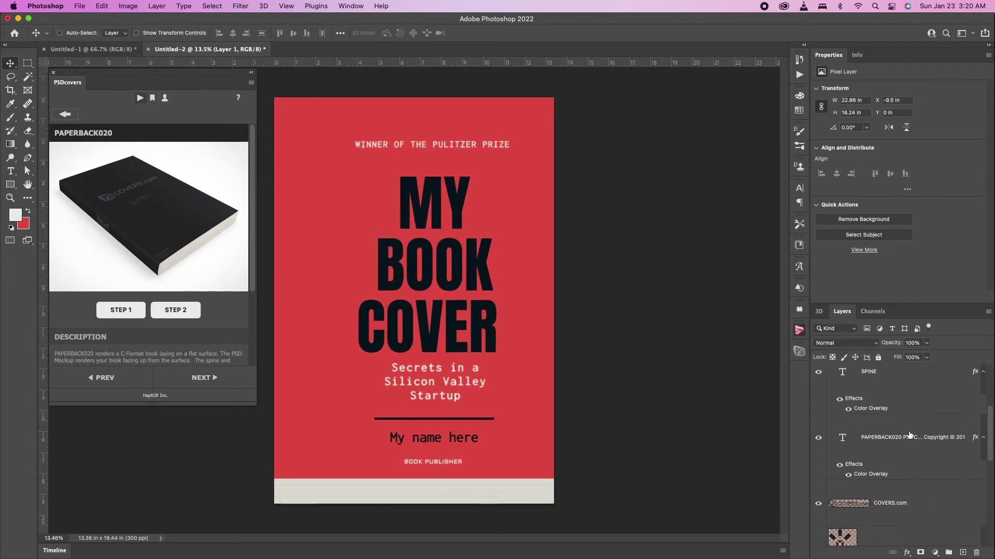
{"action": "scroll", "coordinate": [909, 435], "scroll_direction": "down", "scroll_amount": 3}
{"action": "scroll", "coordinate": [909, 436], "scroll_direction": "down", "scroll_amount": 3}
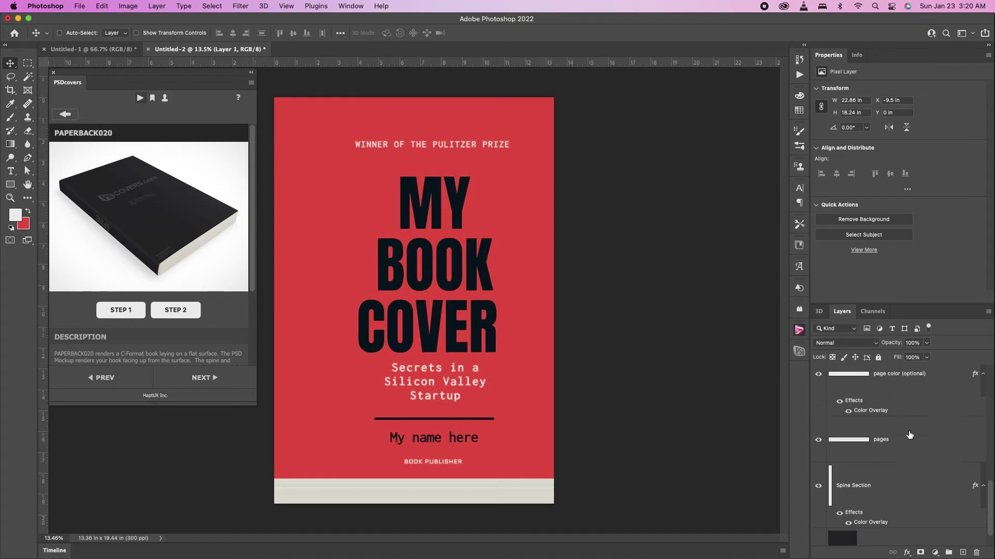
{"action": "scroll", "coordinate": [909, 435], "scroll_direction": "down", "scroll_amount": 3}
{"action": "scroll", "coordinate": [909, 436], "scroll_direction": "down", "scroll_amount": 2}
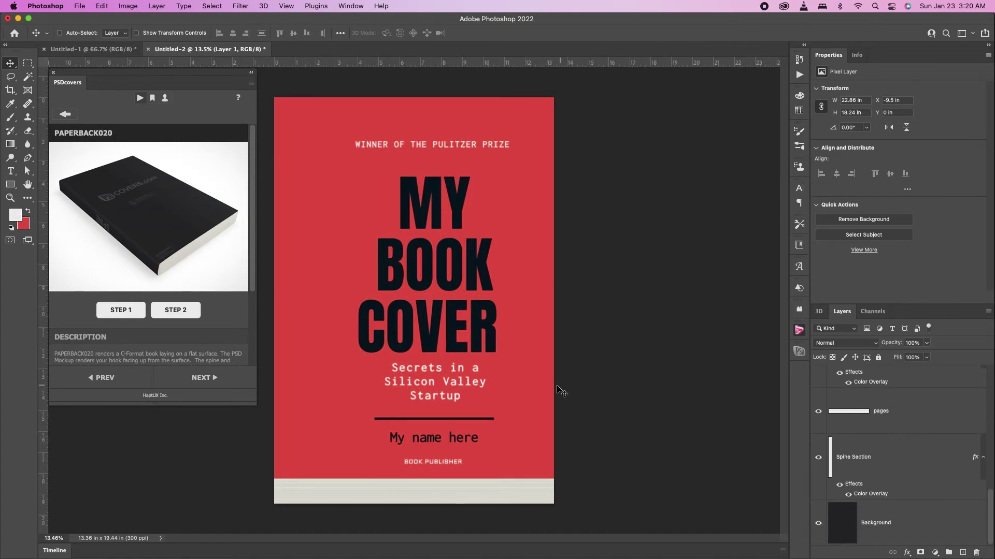
- Run STEP 2 to wrap the red cover onto the 3D lying paperback
{"action": "left_click", "coordinate": [175, 310]}
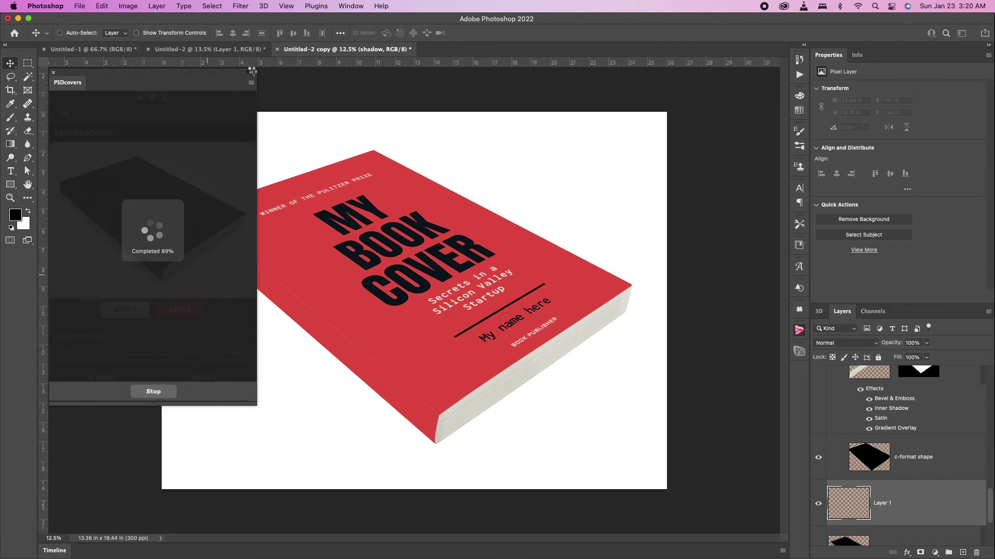
- Collapse the PSDcovers panel after the STEP 2 render completes
{"action": "left_click", "coordinate": [250, 73]}
{"action": "scroll", "coordinate": [340, 225], "scroll_direction": "down", "scroll_amount": 3}
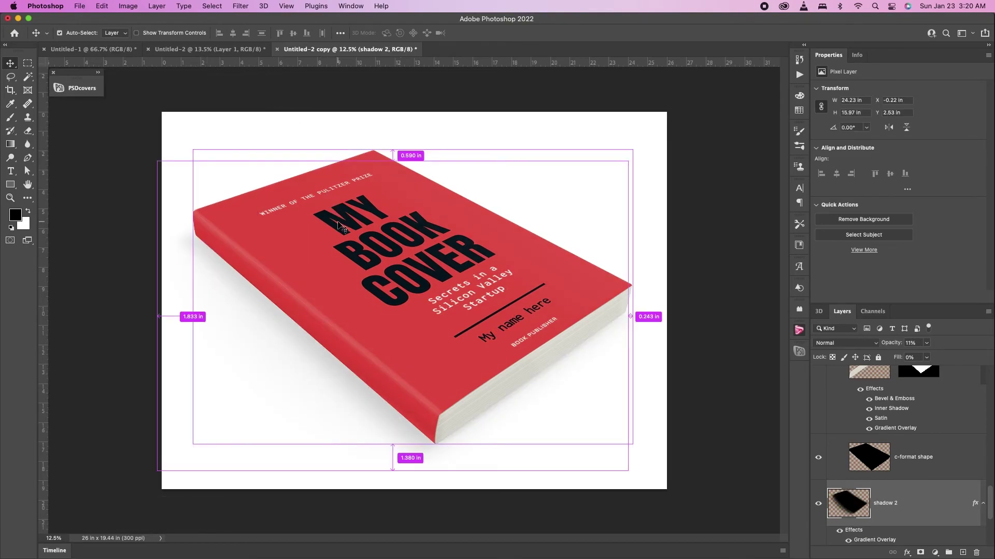
{"action": "scroll", "coordinate": [388, 249], "scroll_direction": "down", "scroll_amount": 3}
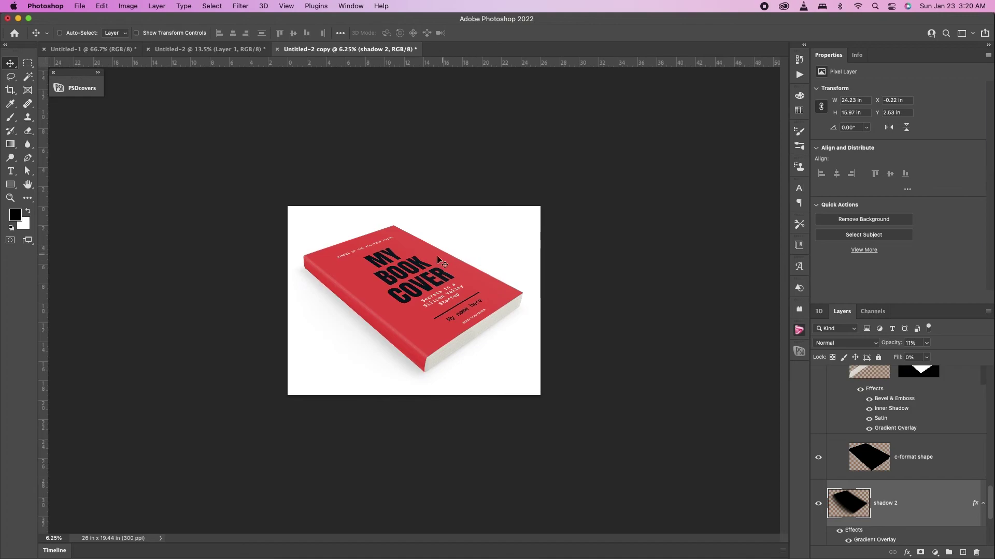